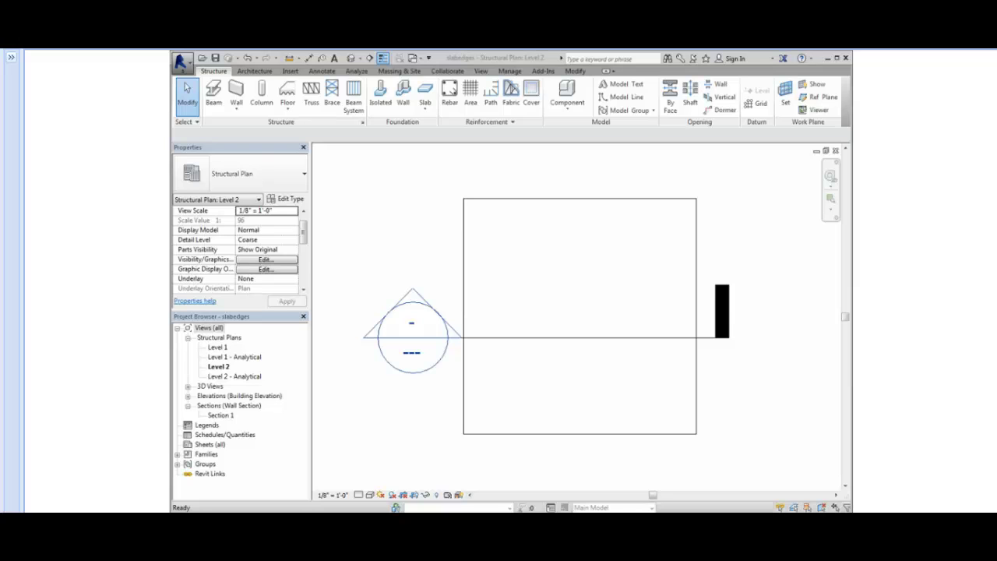
- Start a Floor: Slab Edge with the Thickened 24" x 12" type selected
{"action": "left_click", "coordinate": [288, 113]}
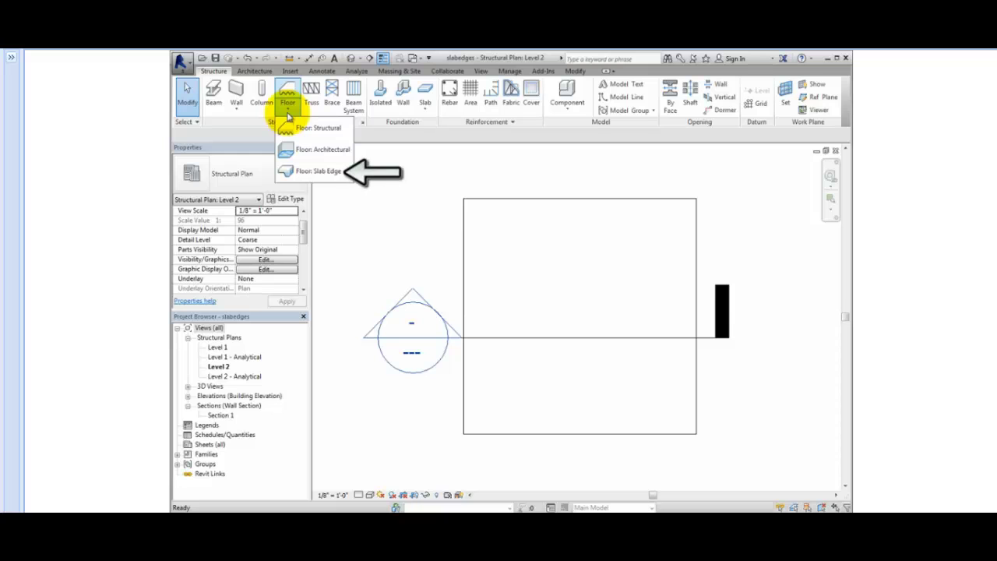
{"action": "left_click", "coordinate": [326, 173]}
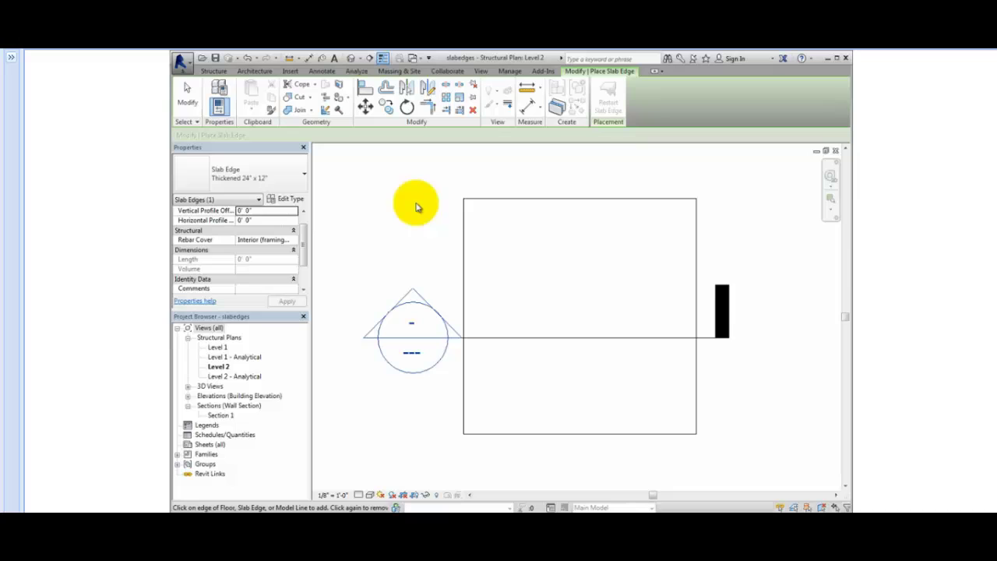
{"action": "left_click", "coordinate": [304, 177]}
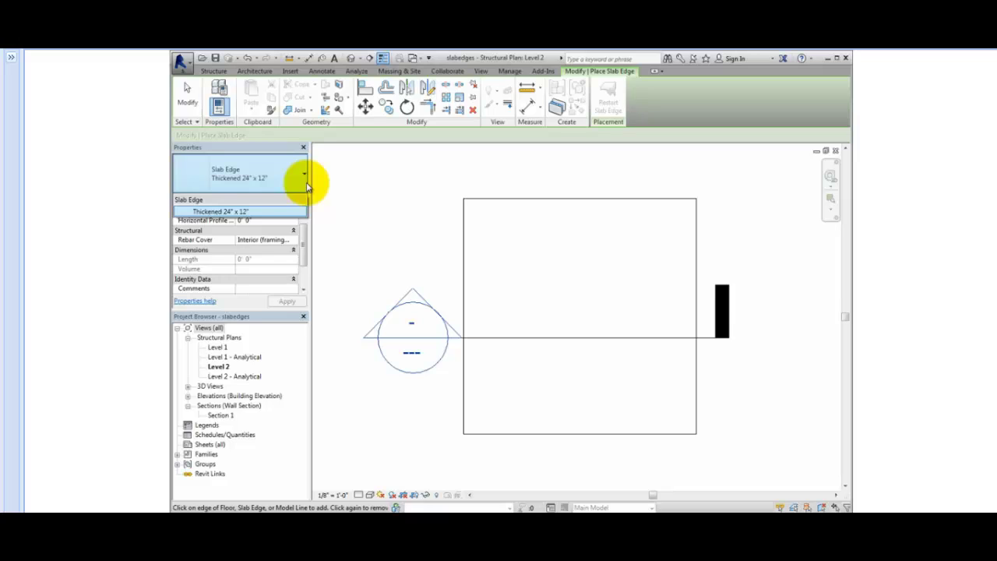
- Run the Thickened 24" x 12" edge along the slab's left, top, right and bottom edges
{"action": "left_click", "coordinate": [403, 216]}
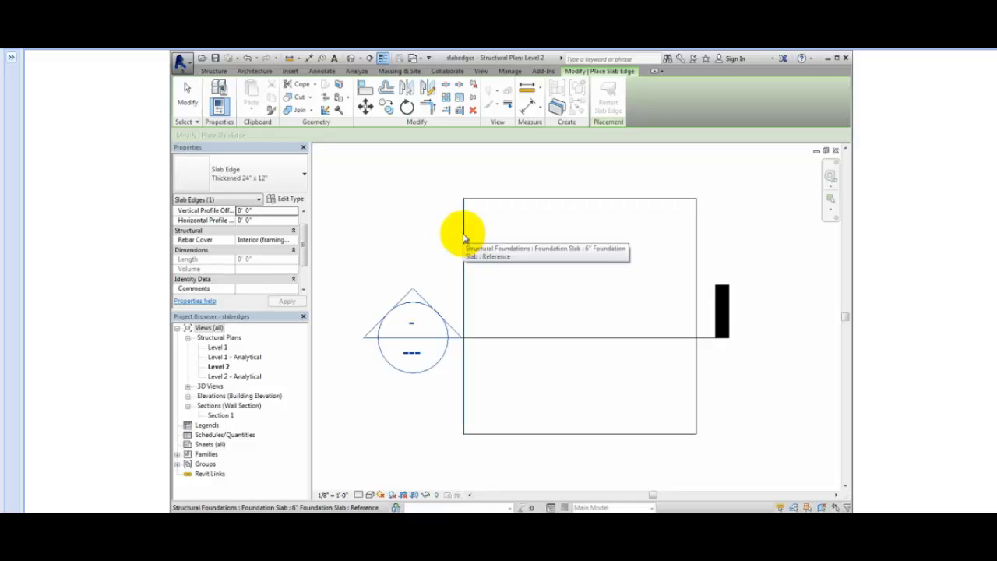
{"action": "left_click", "coordinate": [463, 237]}
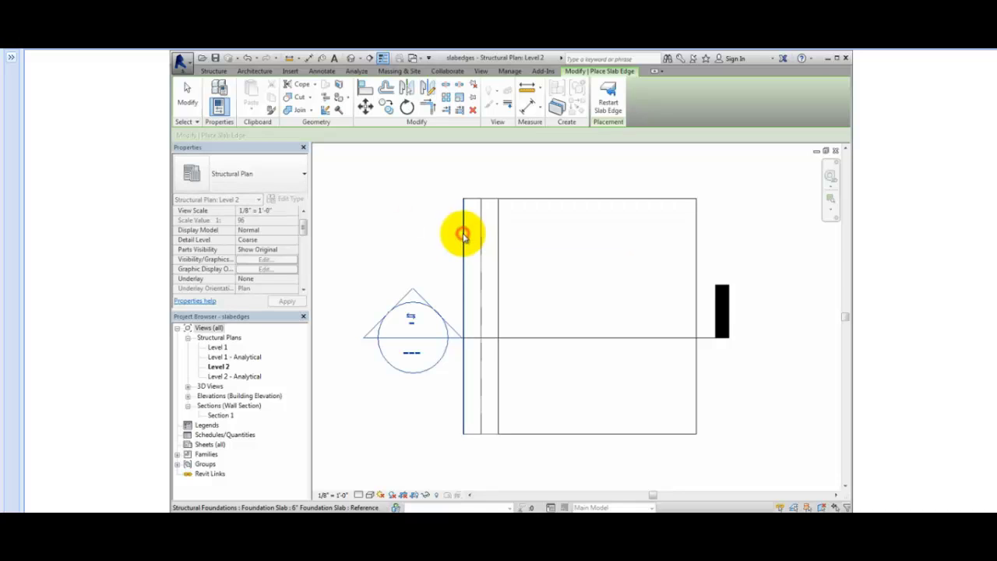
{"action": "left_click", "coordinate": [519, 201]}
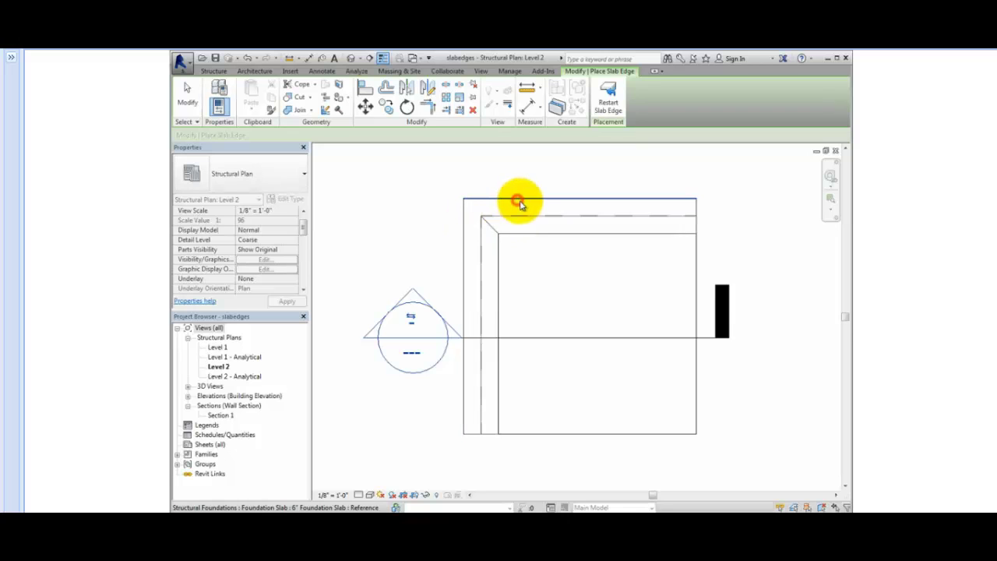
{"action": "left_click", "coordinate": [699, 267]}
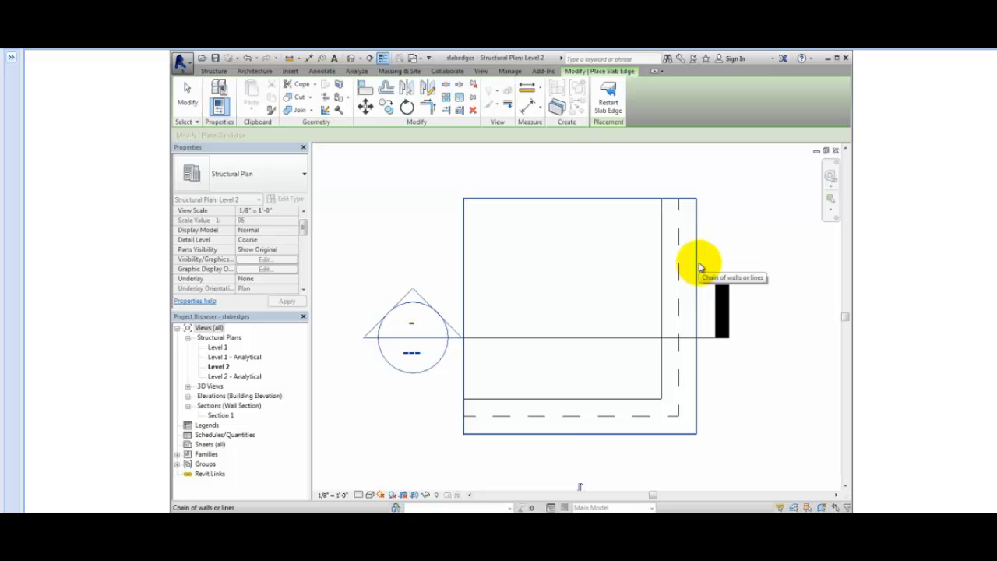
{"action": "left_click", "coordinate": [616, 200]}
{"action": "left_click", "coordinate": [463, 255]}
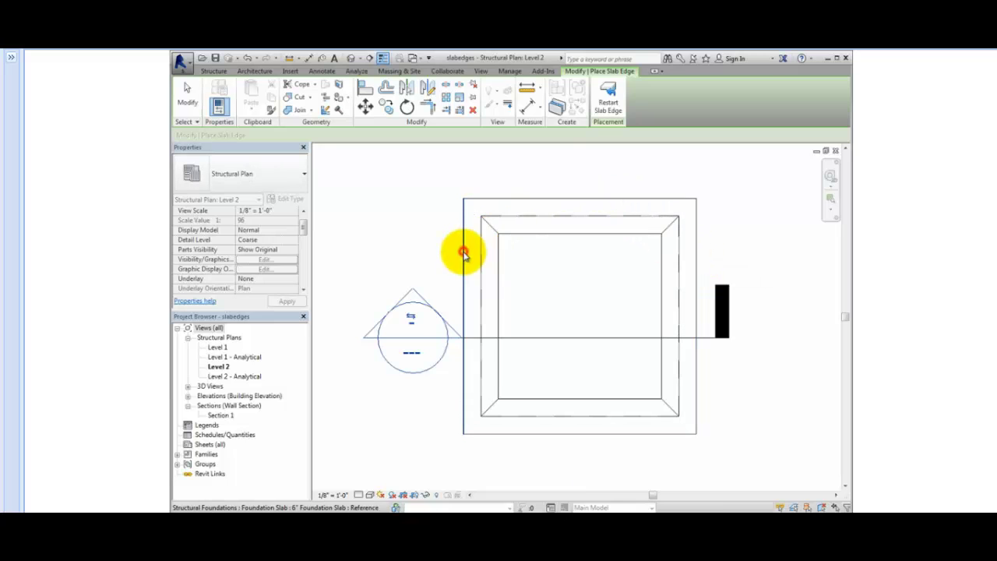
- Finish placement and select the single slab edge element (53' 4" long, 70.67 CF)
{"action": "key", "text": "Escape"}
{"action": "key", "text": "Escape"}
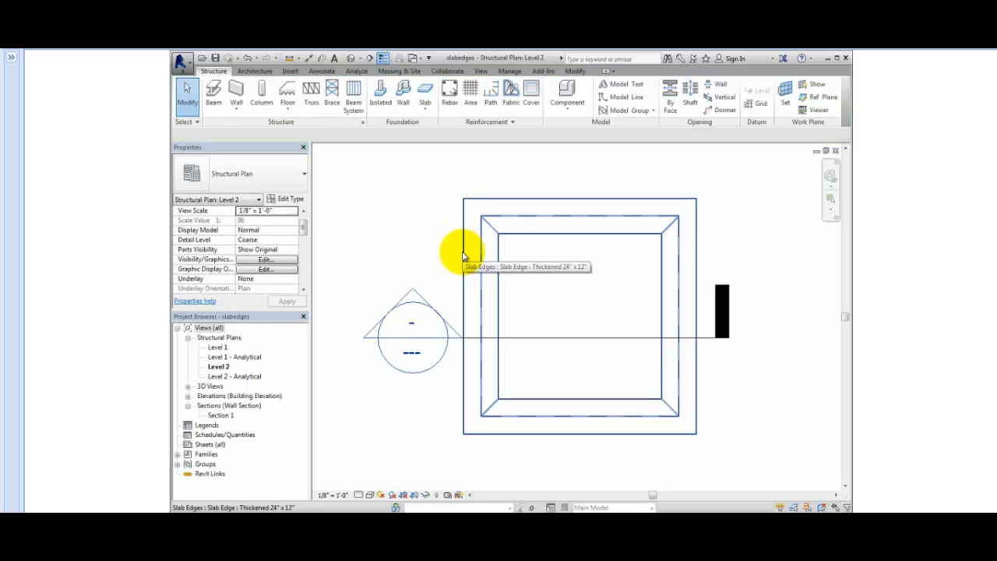
{"action": "key", "text": "Tab"}
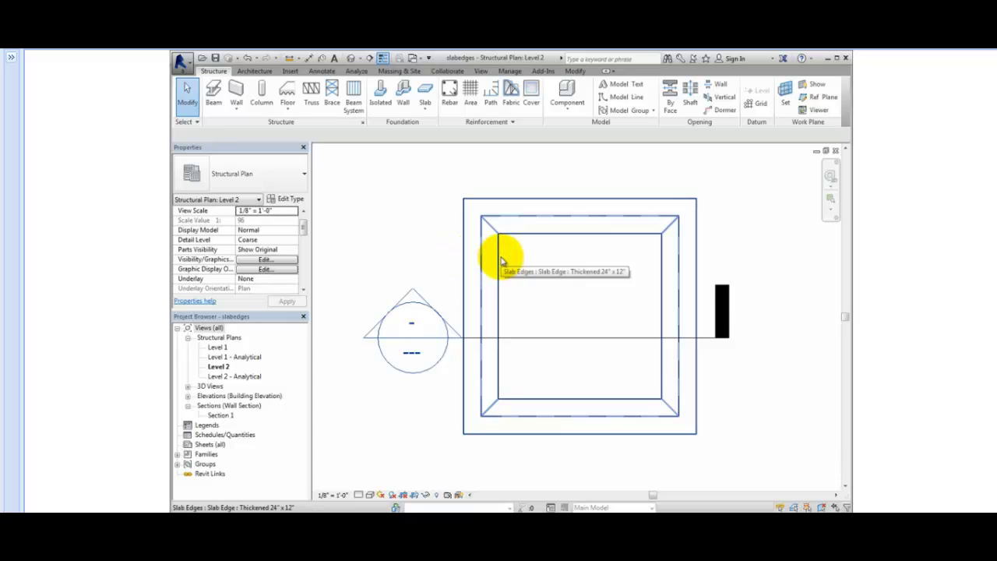
{"action": "left_click", "coordinate": [502, 261]}
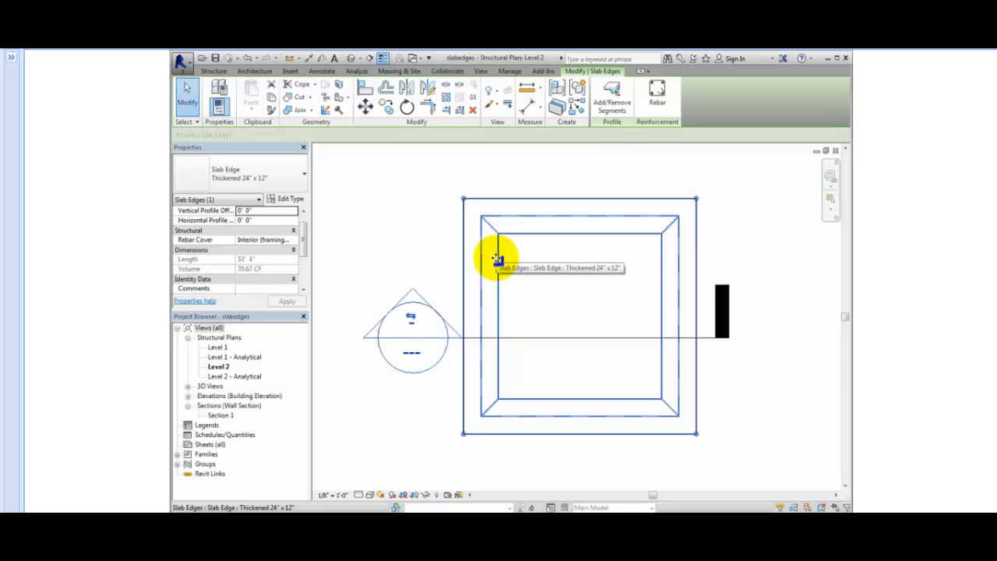
{"action": "key", "text": "Escape"}
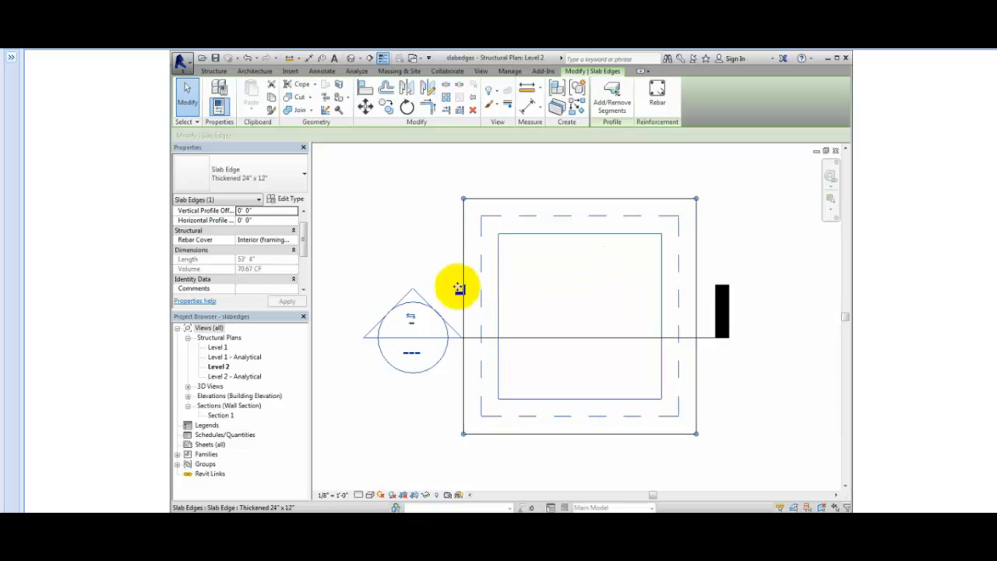
- Open Section 1 and set the slab edge's vertical and horizontal profile offsets to -0' 4"
{"action": "double_click", "coordinate": [428, 305]}
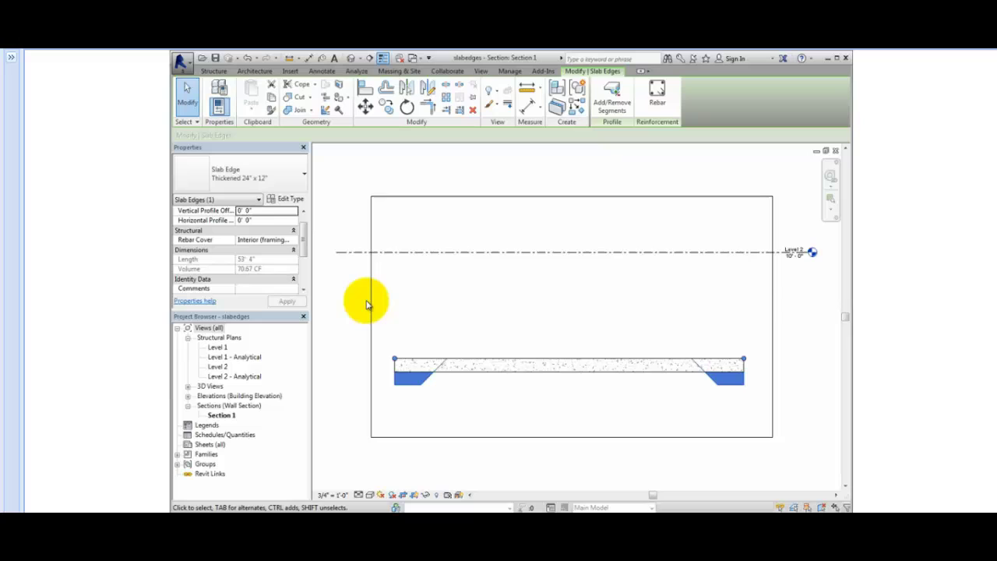
{"action": "scroll", "coordinate": [304, 226], "scroll_direction": "up", "scroll_amount": 1}
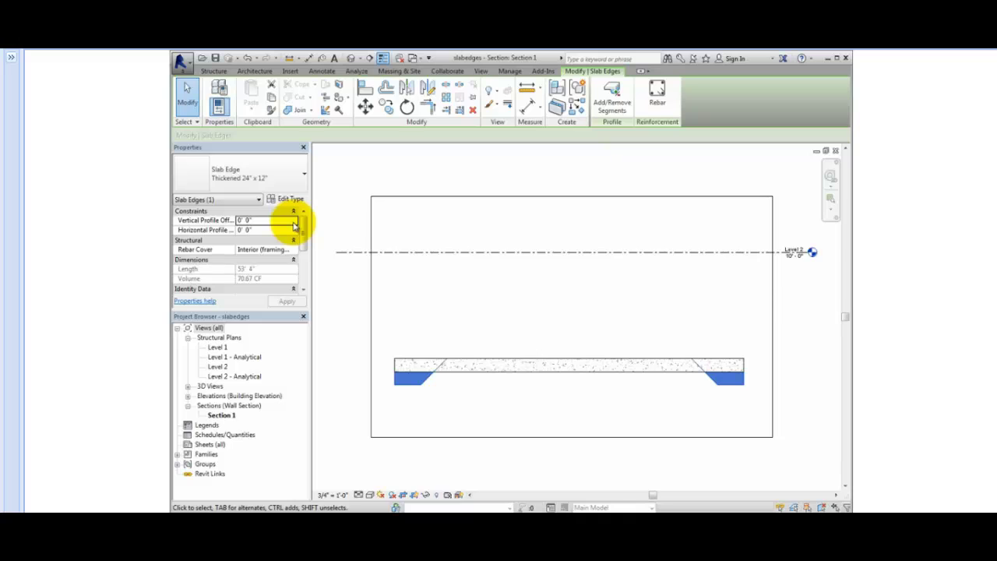
{"action": "left_click", "coordinate": [293, 223]}
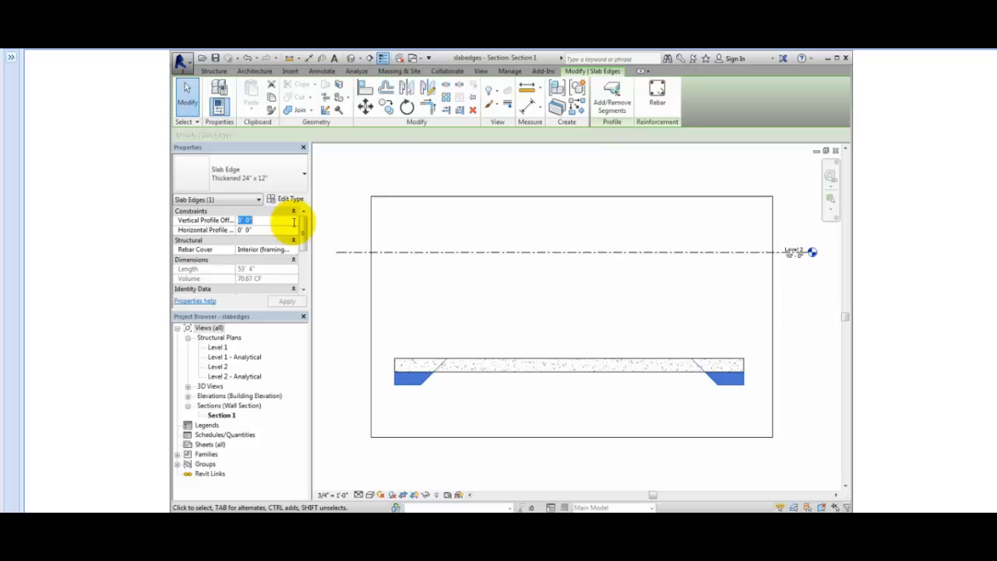
{"action": "type", "text": "-0-4"}
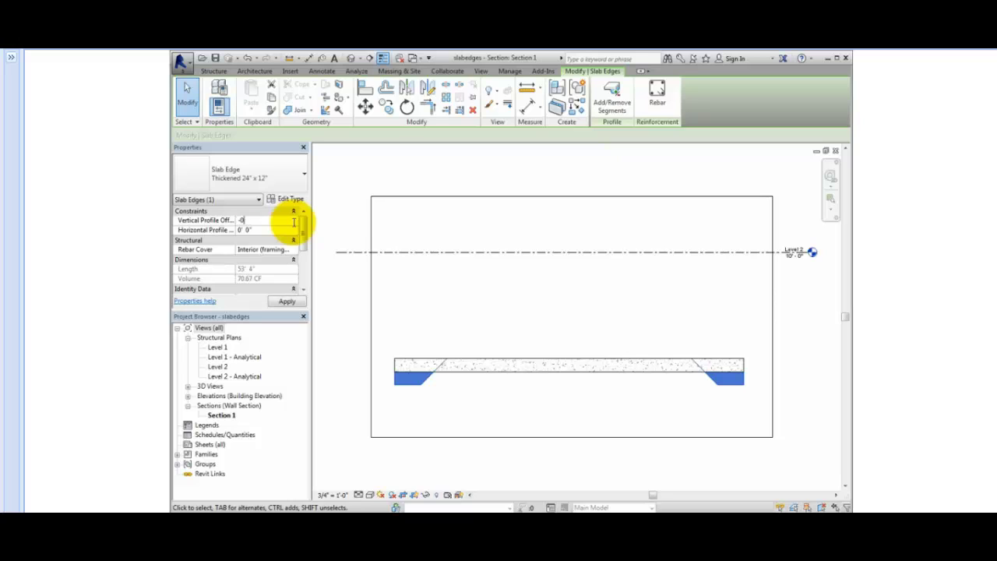
{"action": "left_click", "coordinate": [288, 230]}
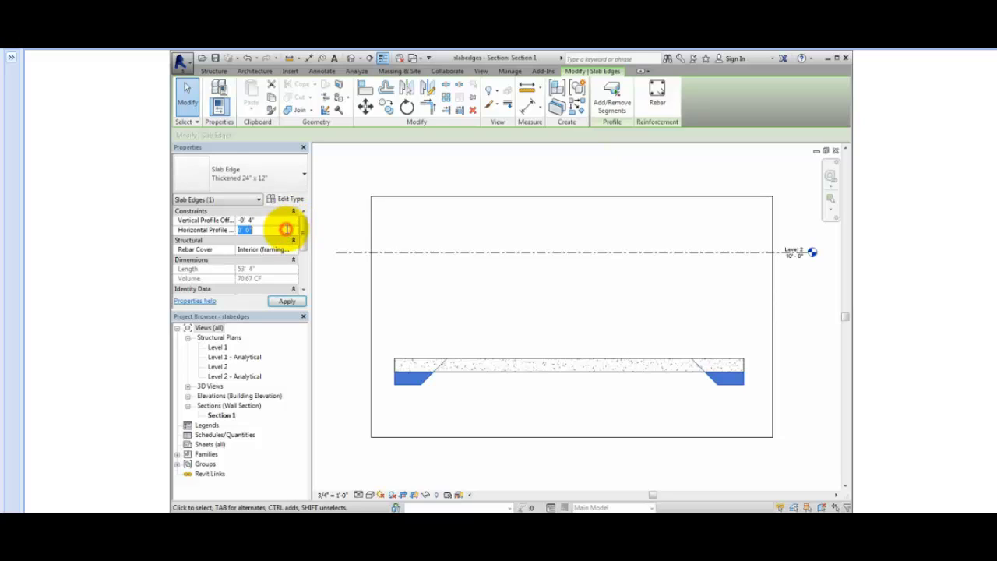
{"action": "type", "text": "-0-4"}
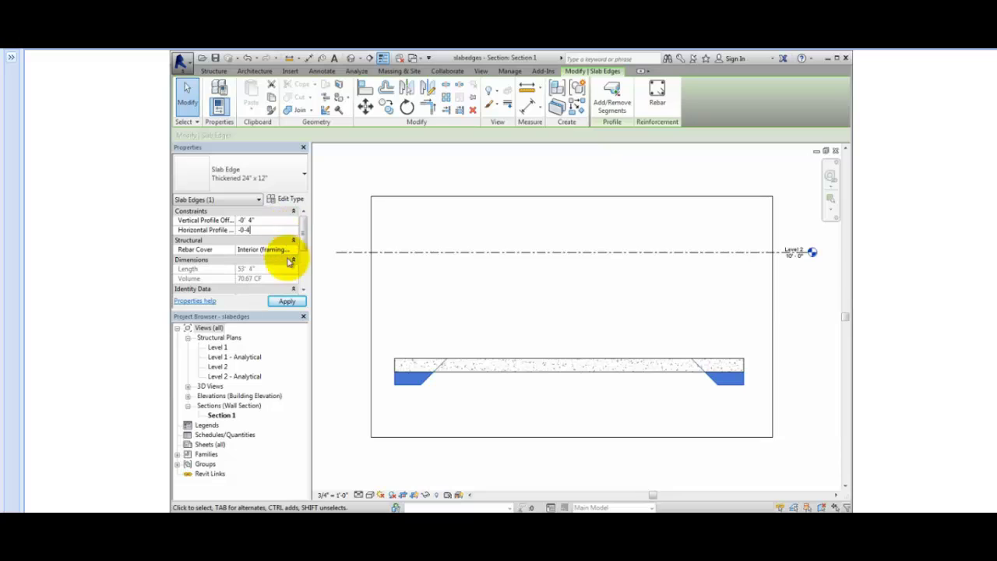
{"action": "left_click", "coordinate": [286, 301]}
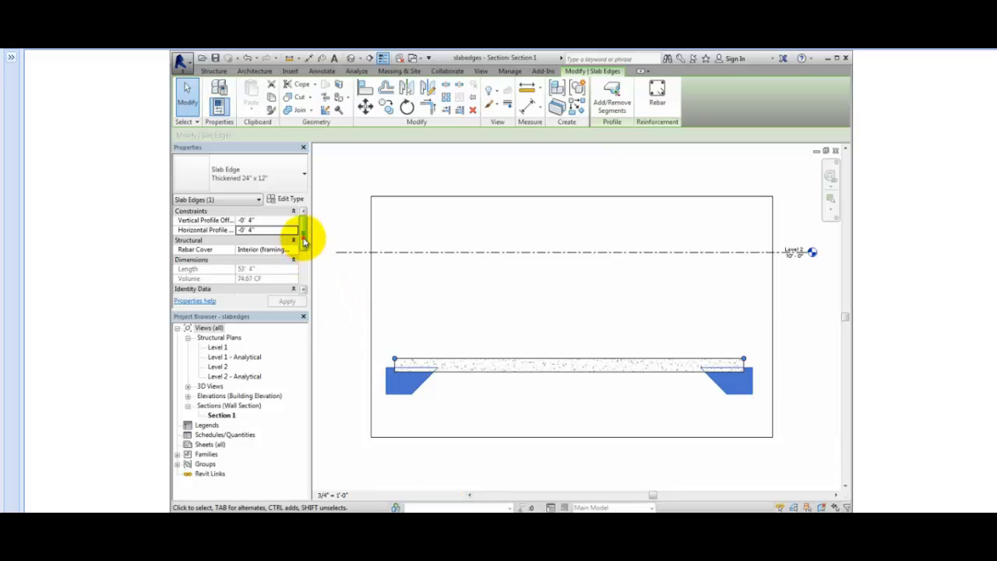
- Try a -10° slab edge profile angle, then reset it to 0° and deselect
{"action": "left_click_drag", "start_coordinate": [303, 232], "coordinate": [304, 272]}
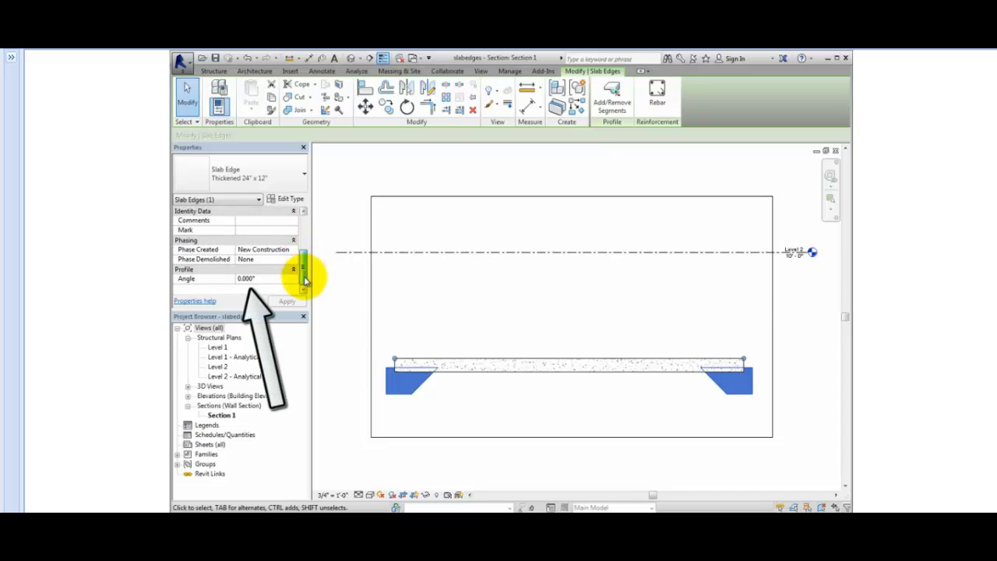
{"action": "left_click", "coordinate": [293, 279]}
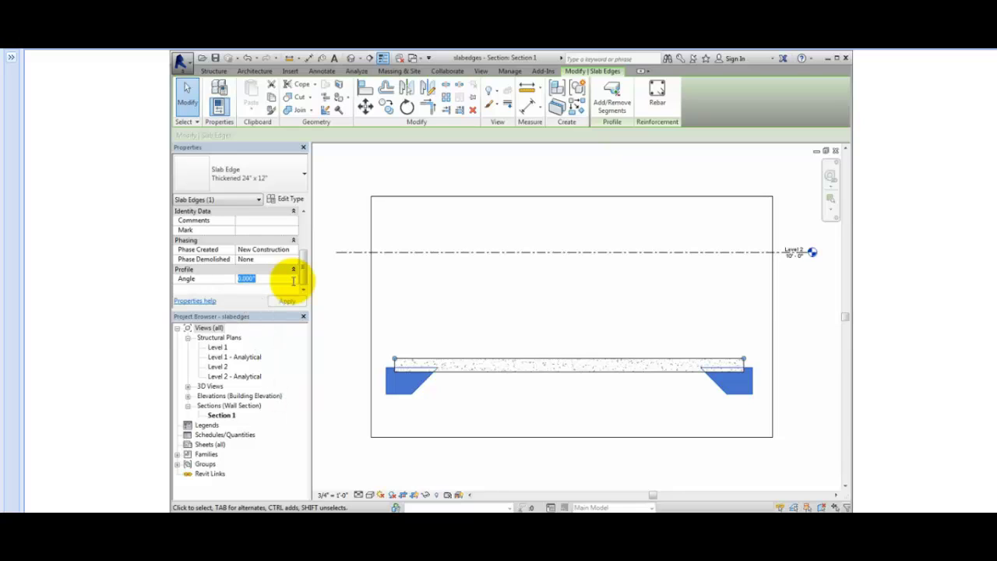
{"action": "type", "text": "-10"}
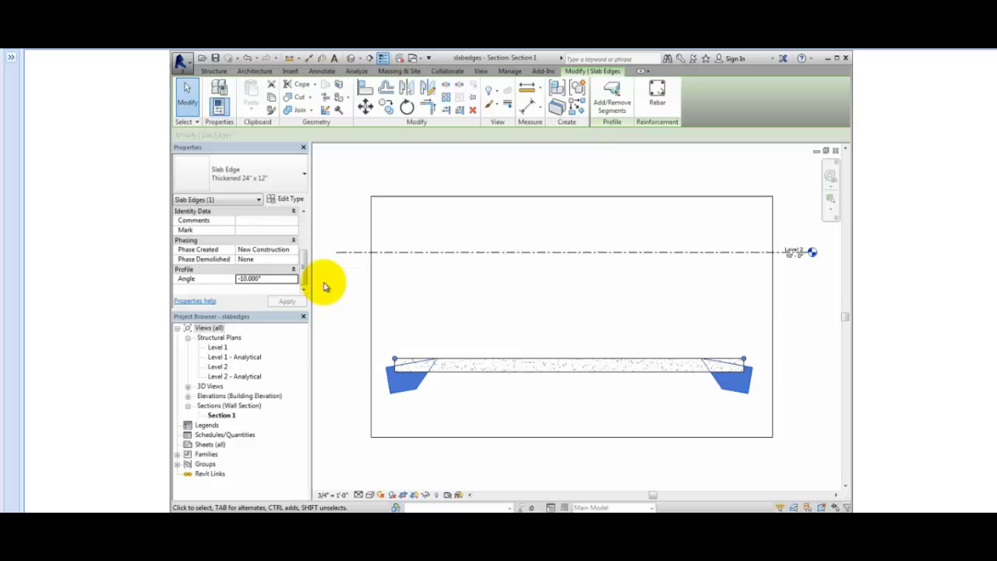
{"action": "left_click", "coordinate": [293, 280]}
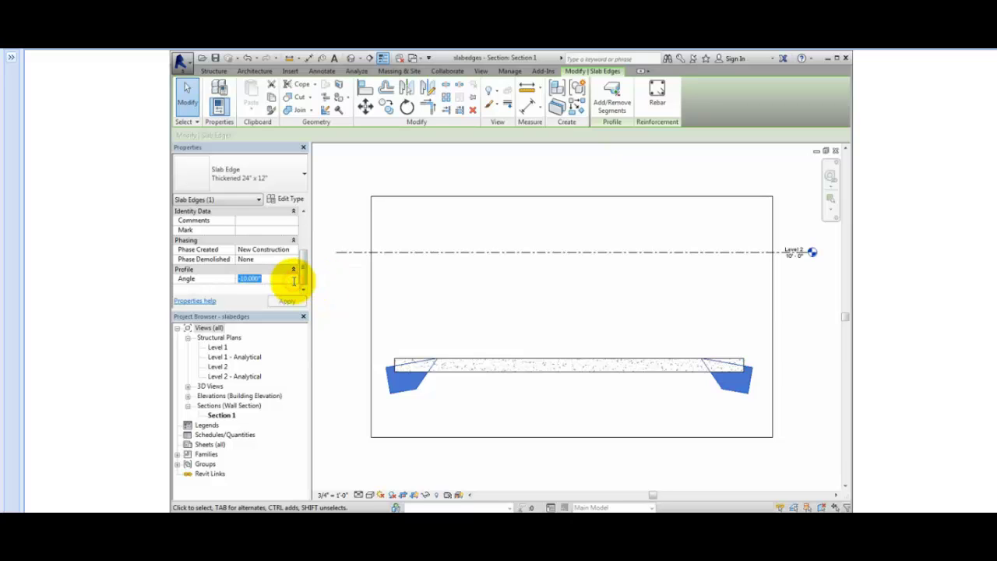
{"action": "type", "text": "0"}
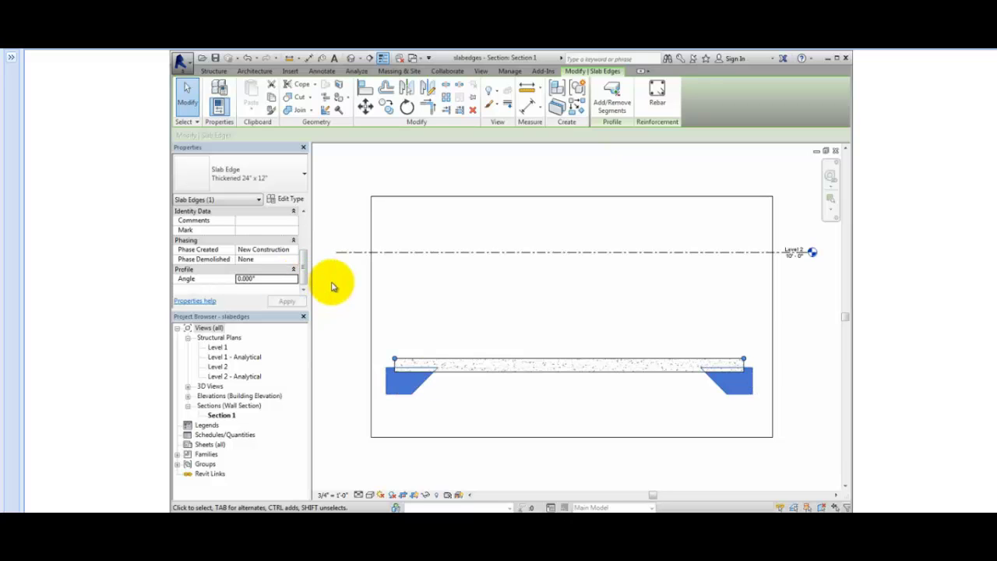
{"action": "left_click", "coordinate": [331, 286]}
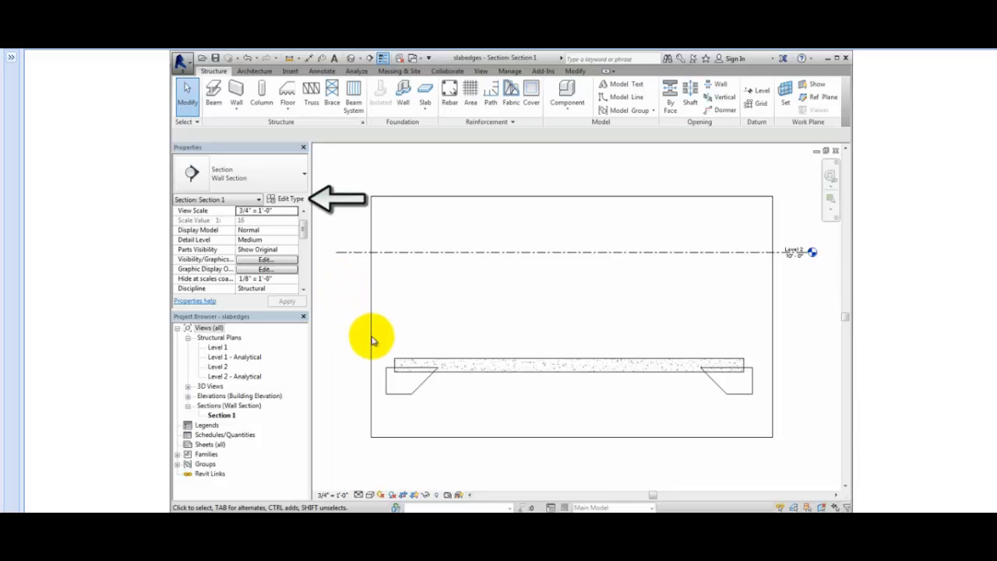
- Set the Thickened 24" x 12" type's material to Concrete - Cast-in-Place Concrete, keeping its profile
{"action": "left_click", "coordinate": [391, 364]}
{"action": "left_click", "coordinate": [288, 198]}
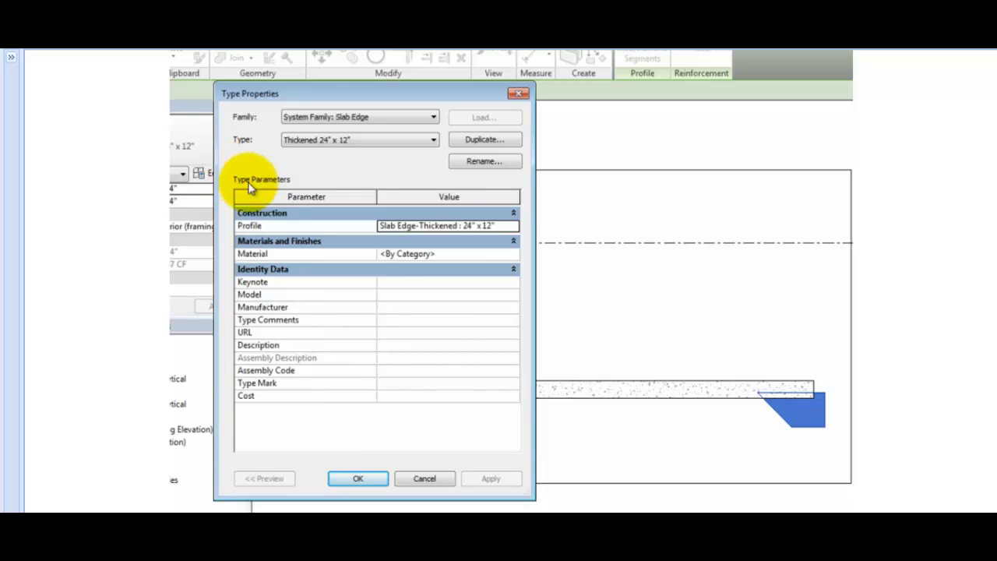
{"action": "left_click", "coordinate": [496, 226]}
{"action": "left_click", "coordinate": [513, 226]}
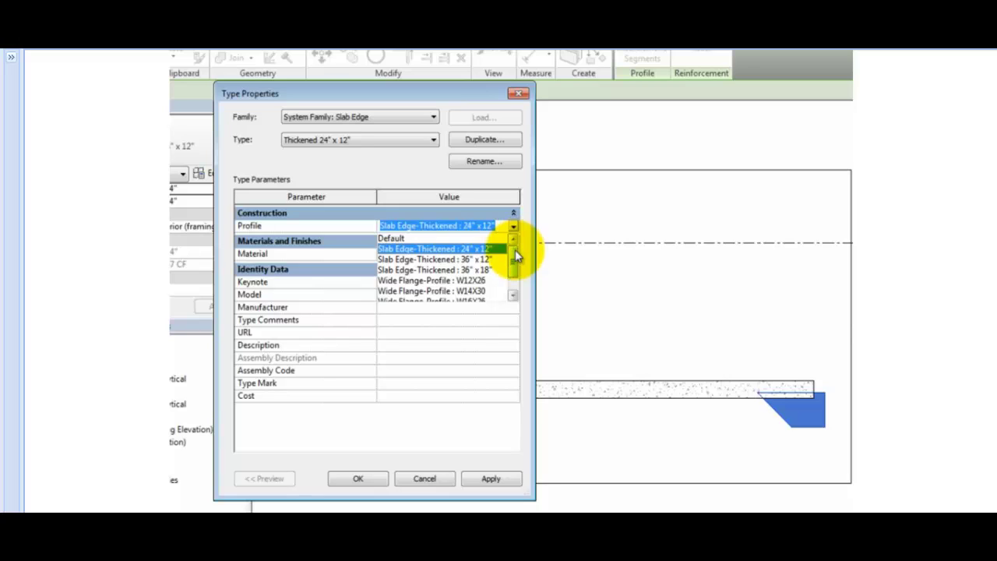
{"action": "left_click", "coordinate": [424, 249]}
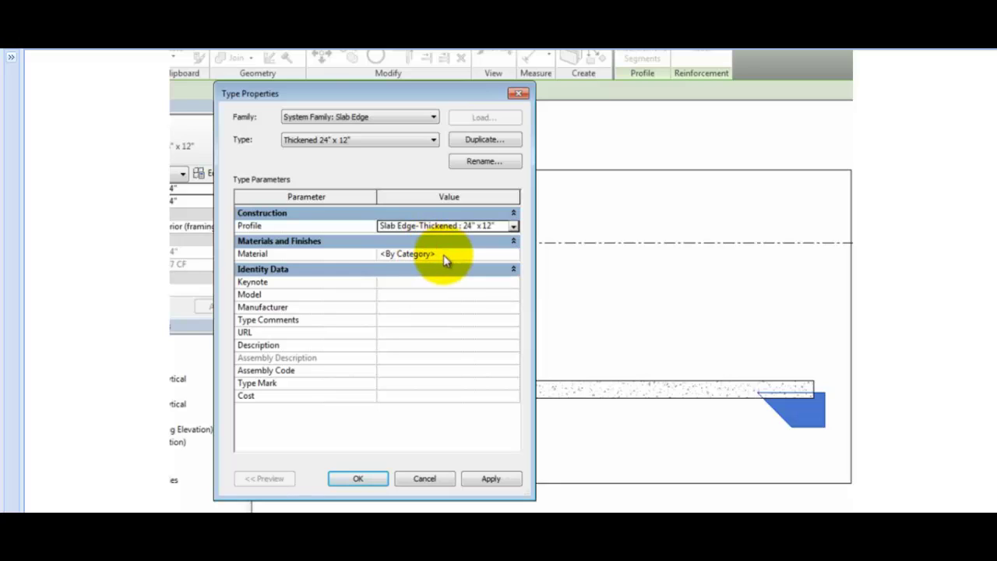
{"action": "left_click", "coordinate": [446, 261]}
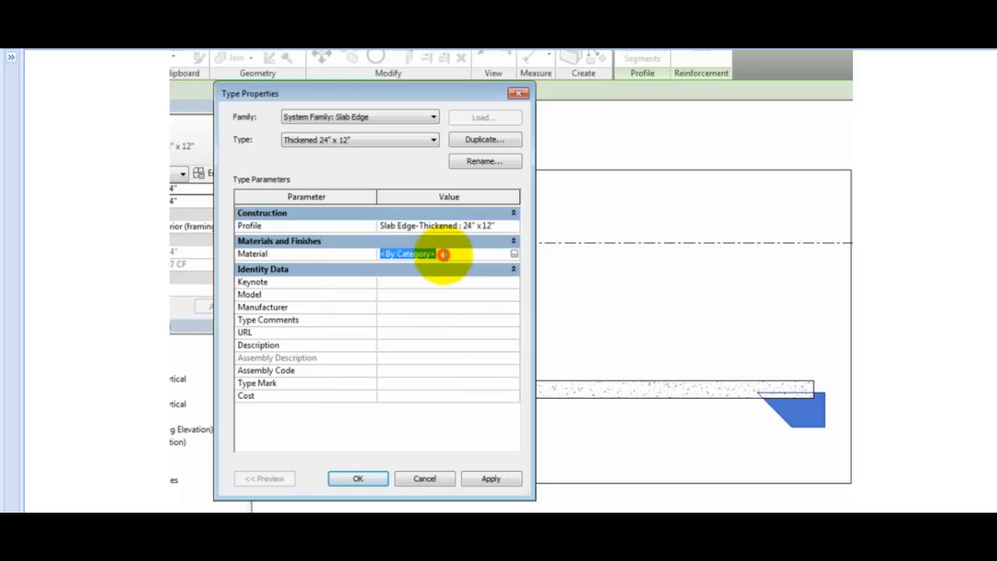
{"action": "left_click", "coordinate": [513, 257]}
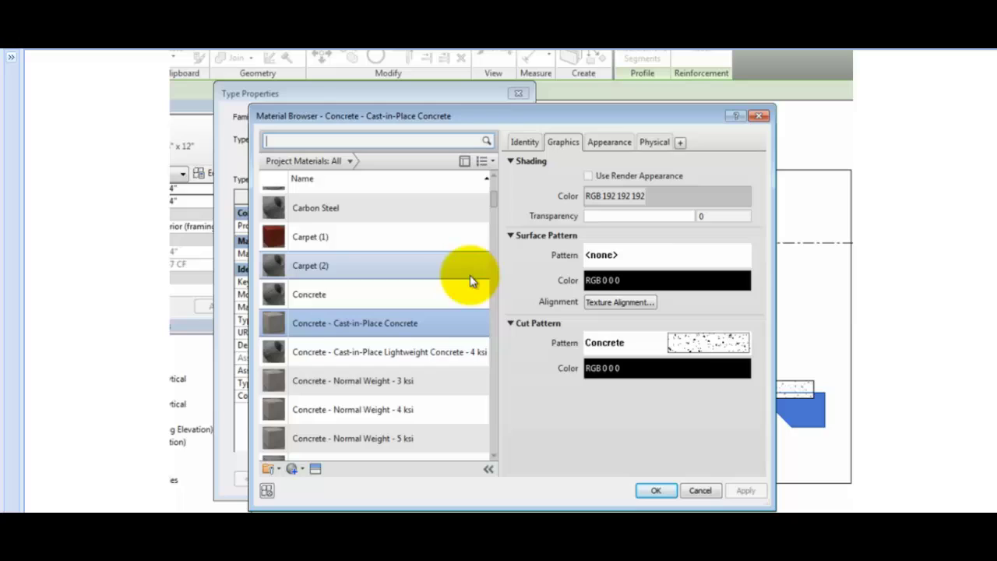
{"action": "left_click", "coordinate": [451, 318]}
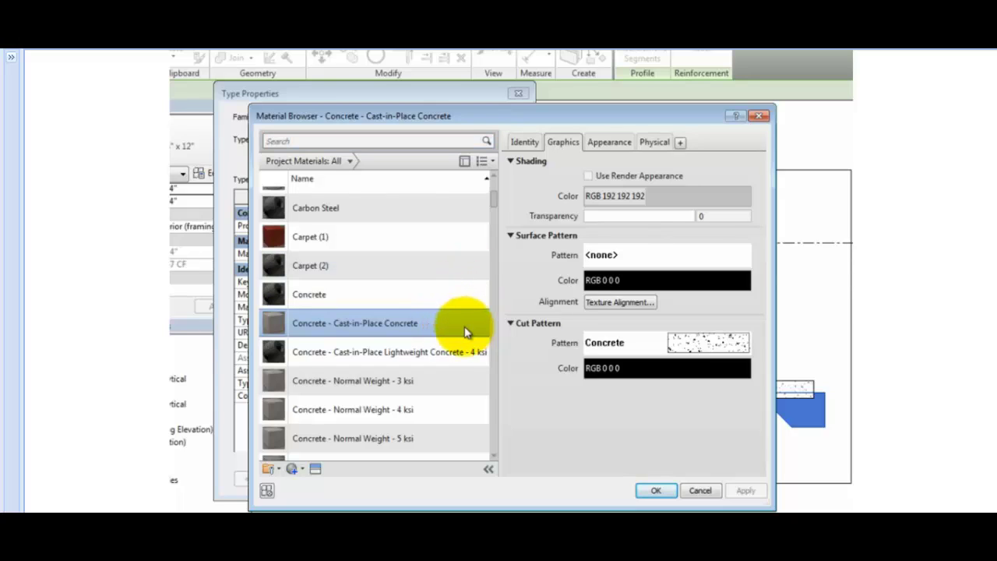
{"action": "left_click", "coordinate": [657, 492]}
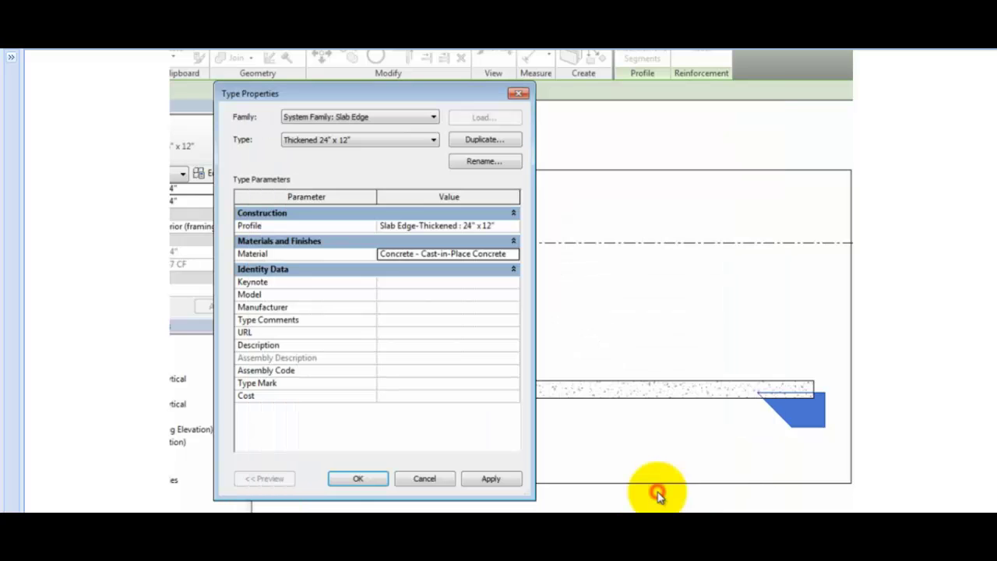
{"action": "left_click", "coordinate": [374, 480]}
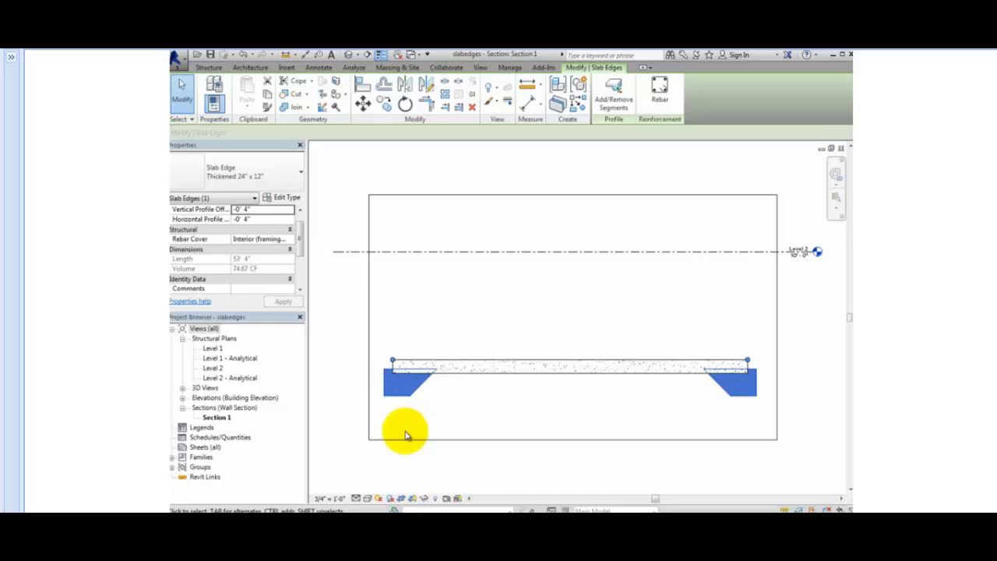
- Join Geometry between the thickened slab edge and the foundation slab in Section 1
{"action": "left_click", "coordinate": [291, 110]}
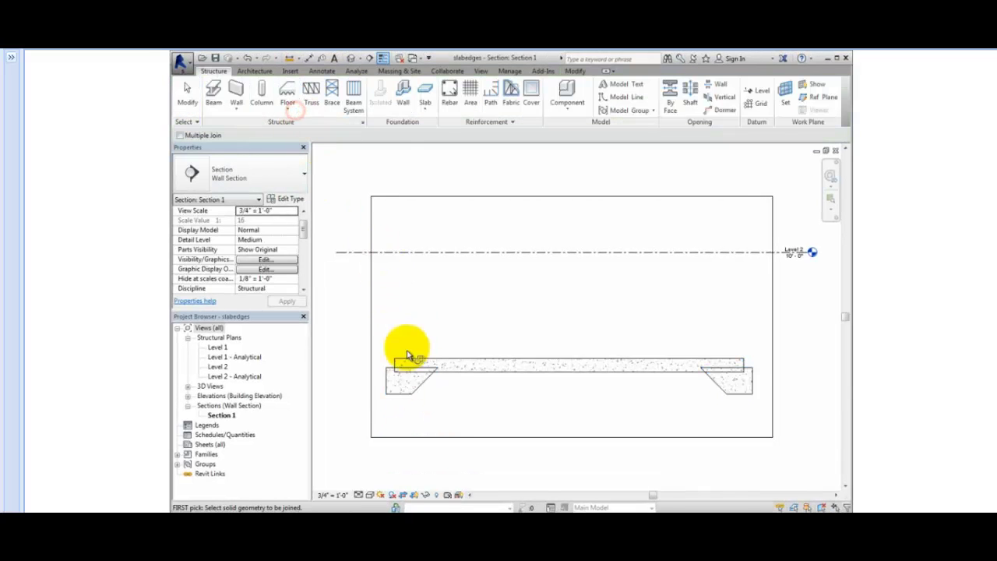
{"action": "left_click", "coordinate": [442, 377]}
{"action": "left_click", "coordinate": [446, 374]}
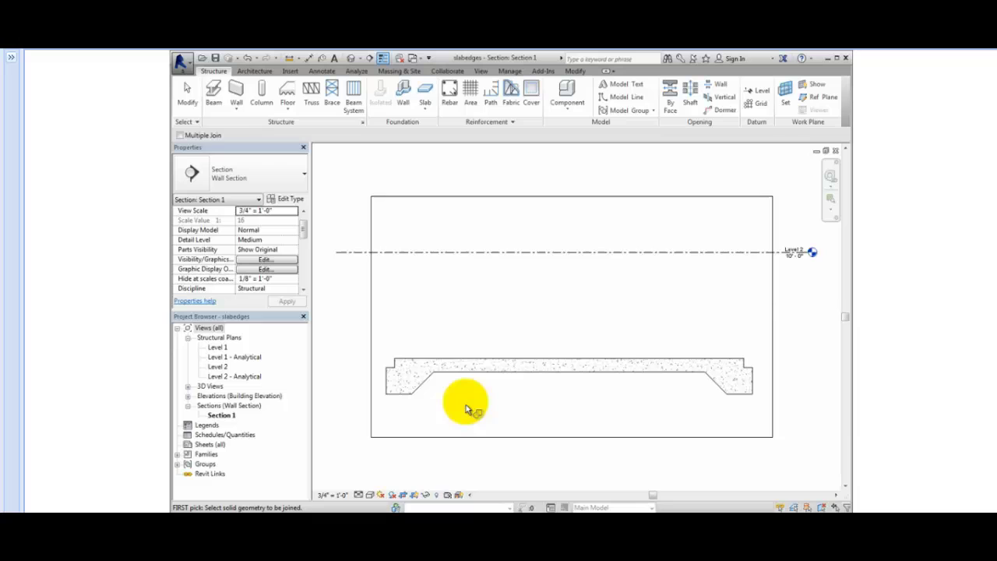
{"action": "key", "text": "Escape"}
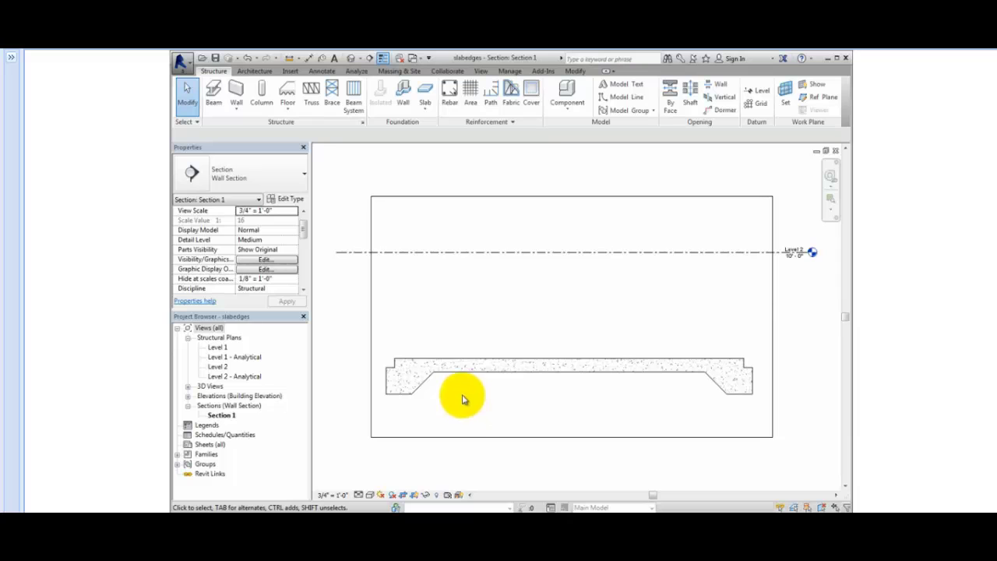
- Switch to the default 3D view in Consistent Colors style and orbit the slab
{"action": "left_click", "coordinate": [350, 60]}
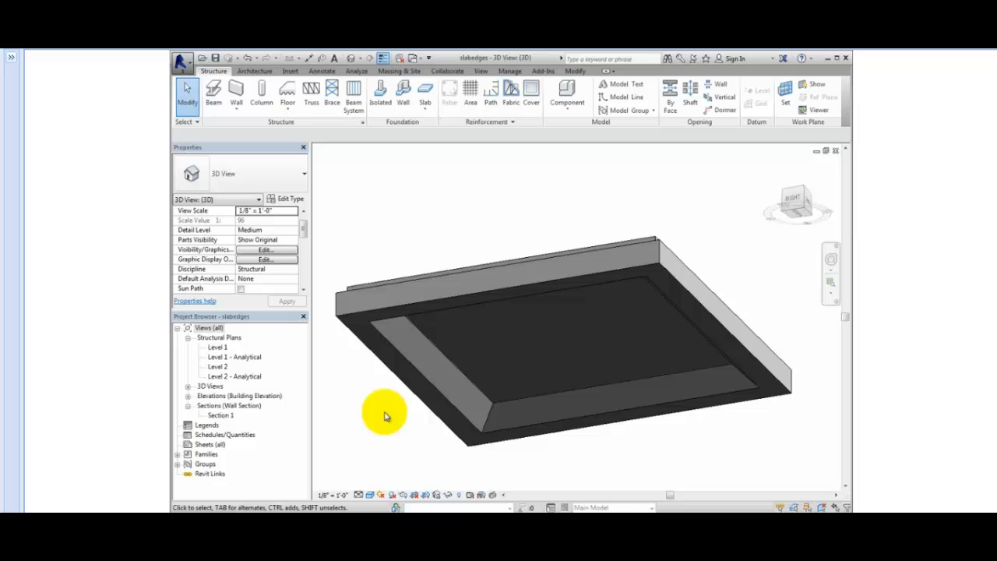
{"action": "left_click", "coordinate": [370, 497]}
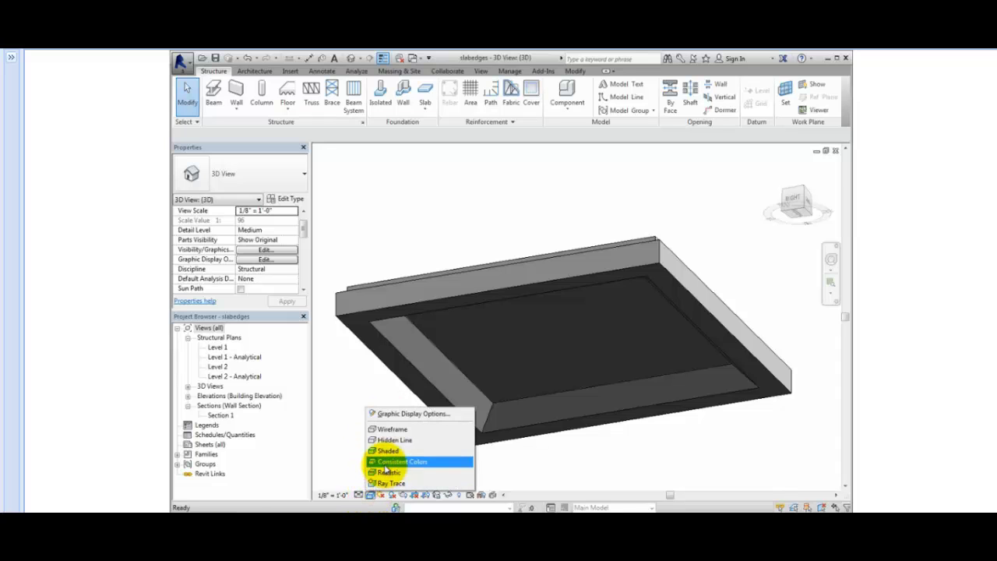
{"action": "left_click", "coordinate": [388, 466]}
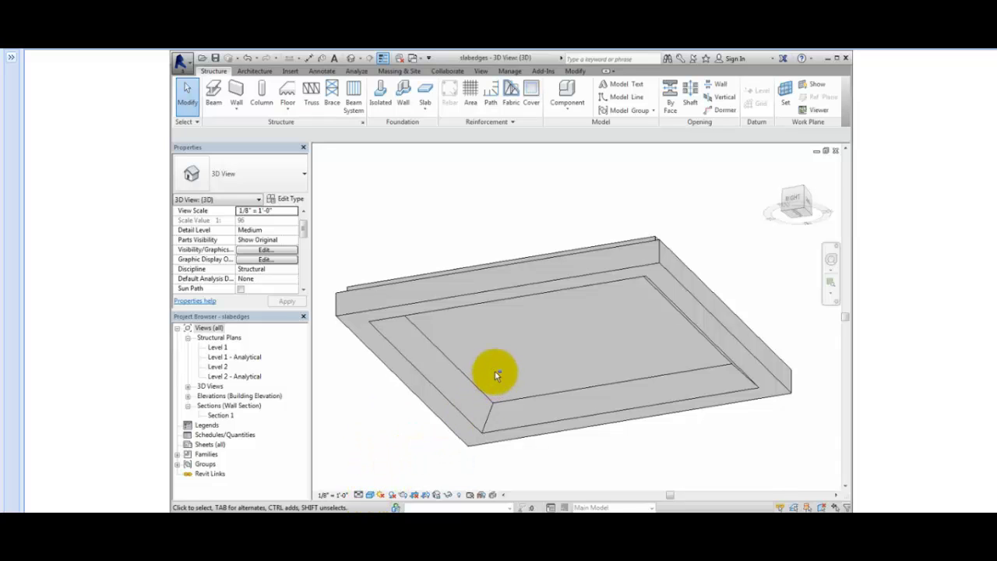
{"action": "middle_click_drag", "start_coordinate": [496, 376], "coordinate": [356, 408], "text": "shift"}
- Remove the right-side segment from the slab edge, leaving a 40' 0", 57.33 CF edge
{"action": "left_click", "coordinate": [399, 399]}
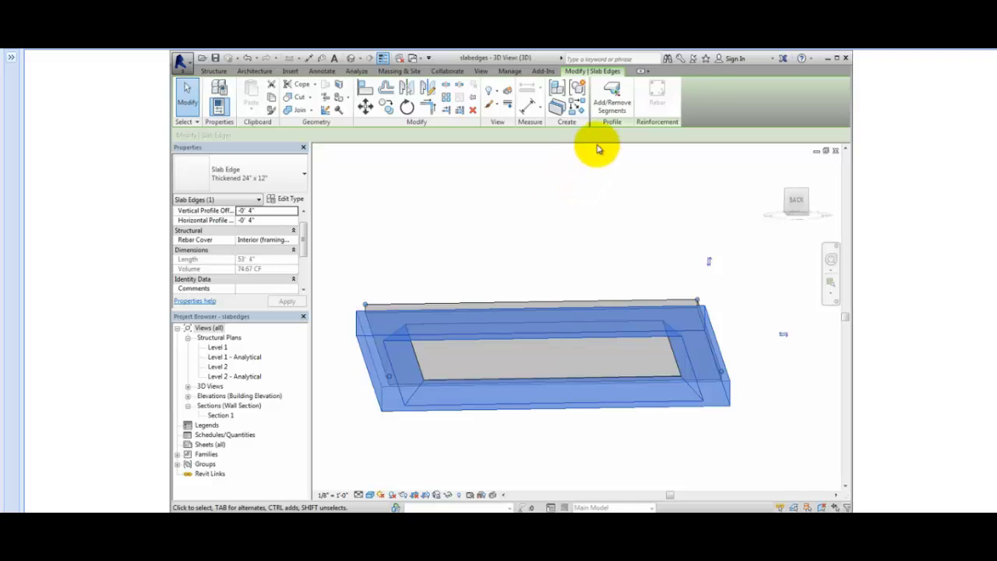
{"action": "left_click", "coordinate": [615, 109]}
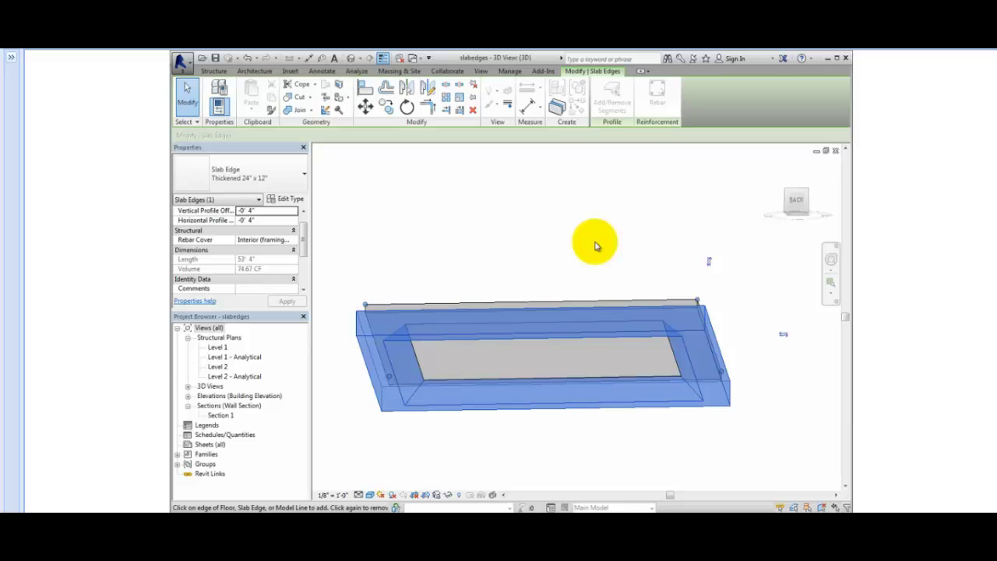
{"action": "left_click", "coordinate": [570, 304]}
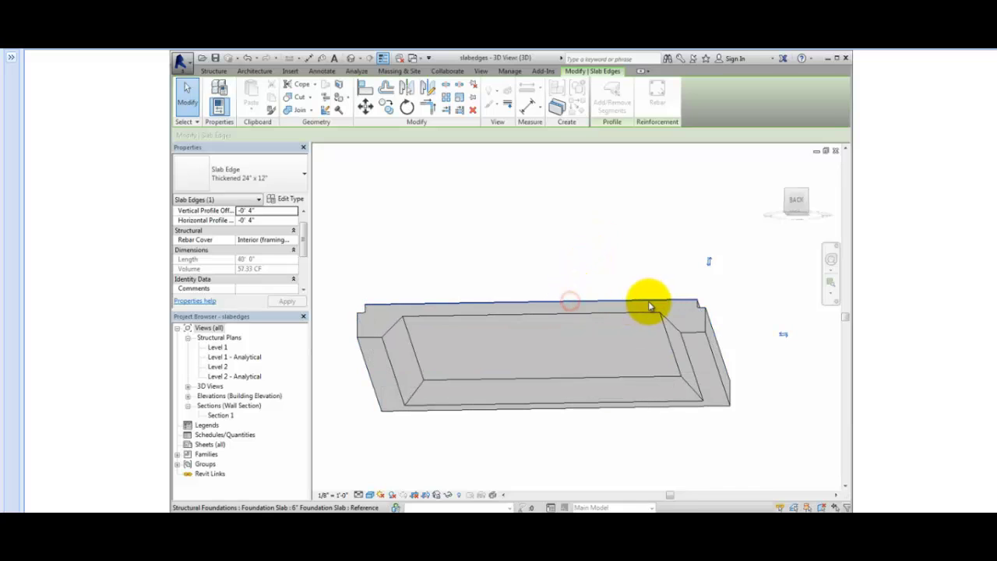
{"action": "left_click", "coordinate": [699, 306]}
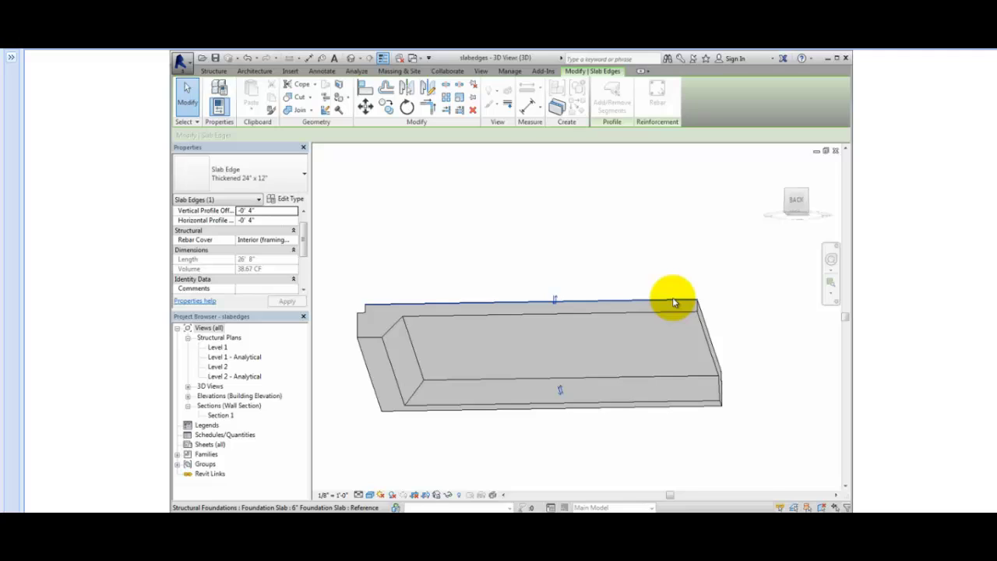
{"action": "left_click", "coordinate": [673, 300]}
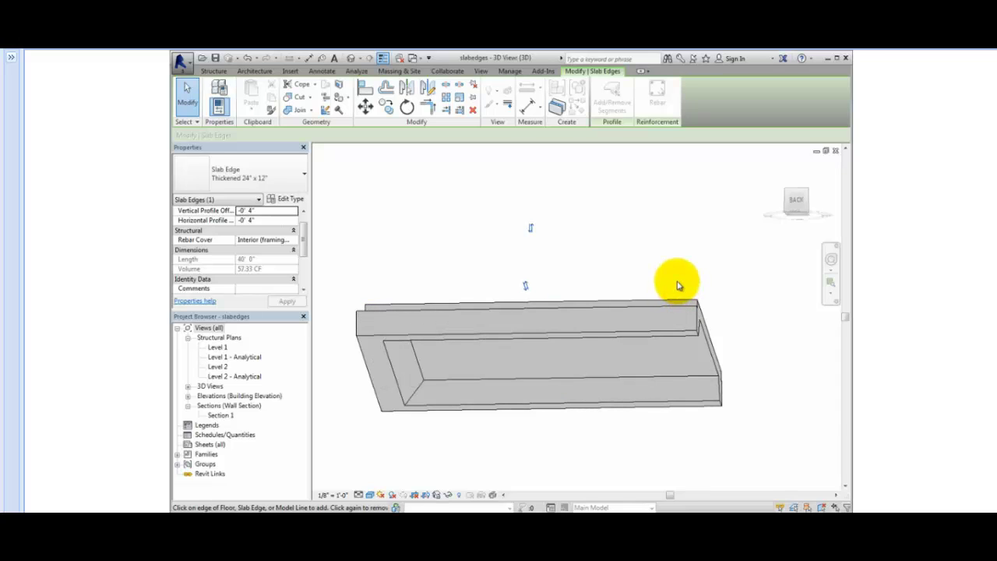